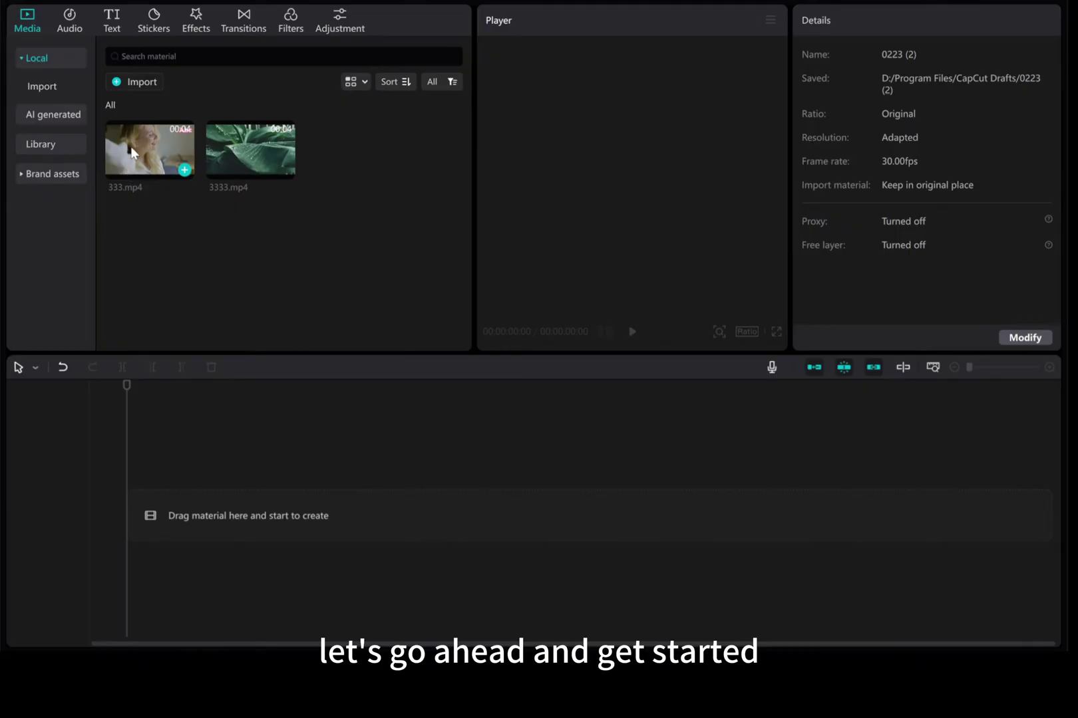
- Add 333.mp4 from the Media panel to the empty timeline
{"action": "left_click_drag", "start_coordinate": [132, 152], "coordinate": [129, 510]}
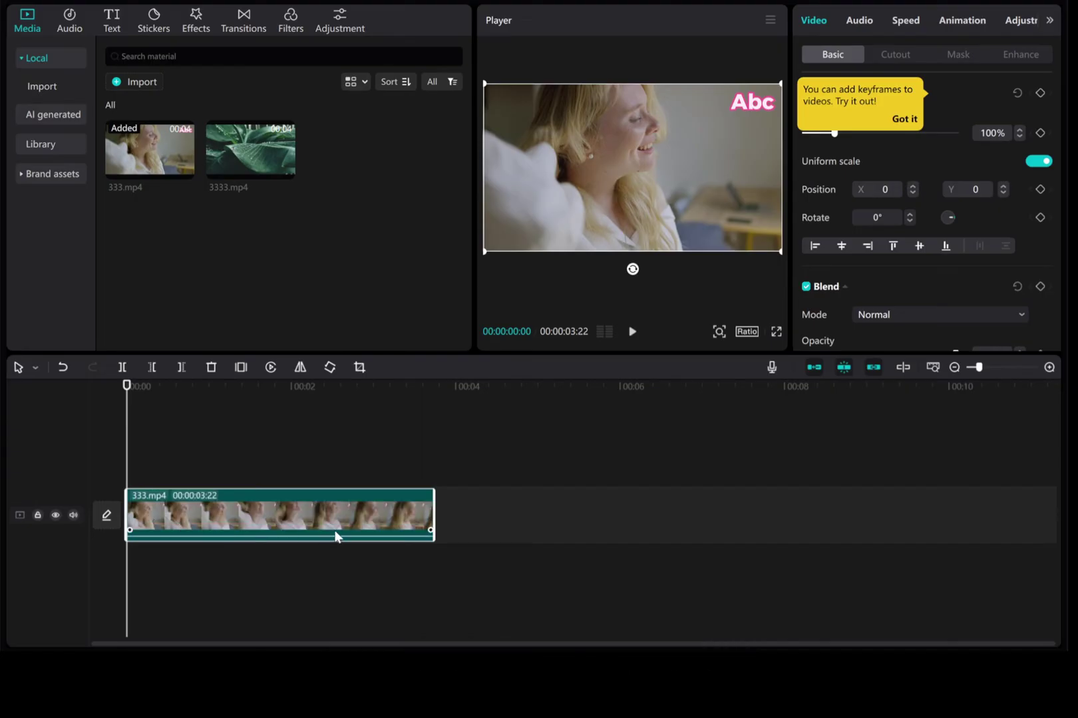
{"action": "left_click", "coordinate": [633, 330]}
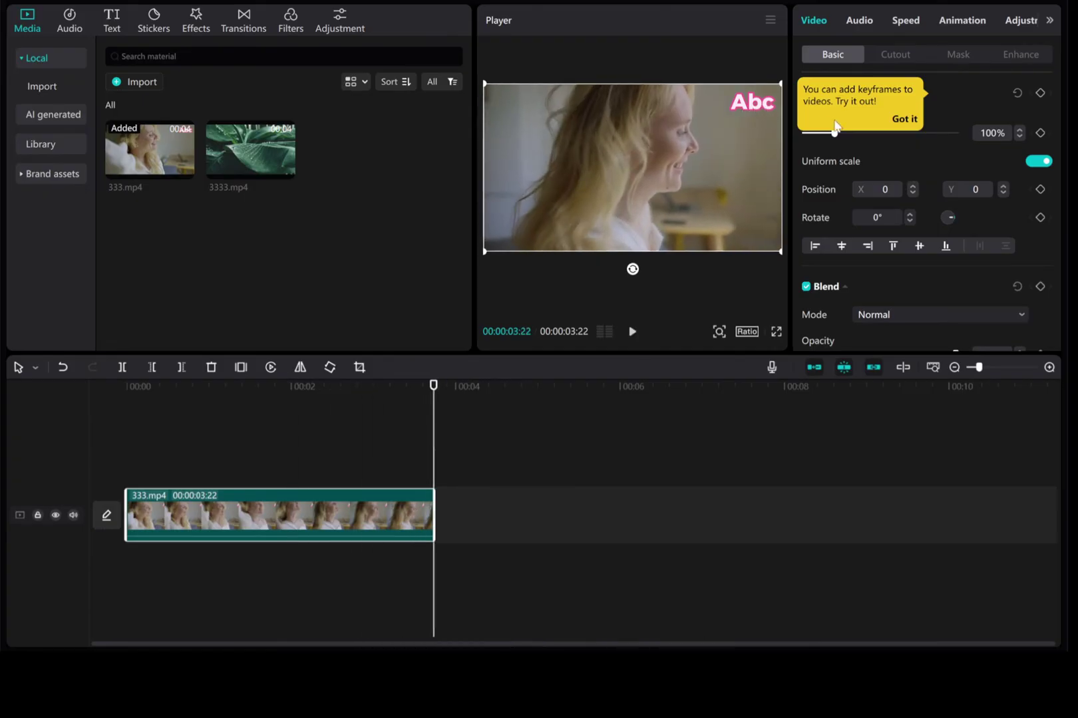
{"action": "left_click", "coordinate": [903, 118]}
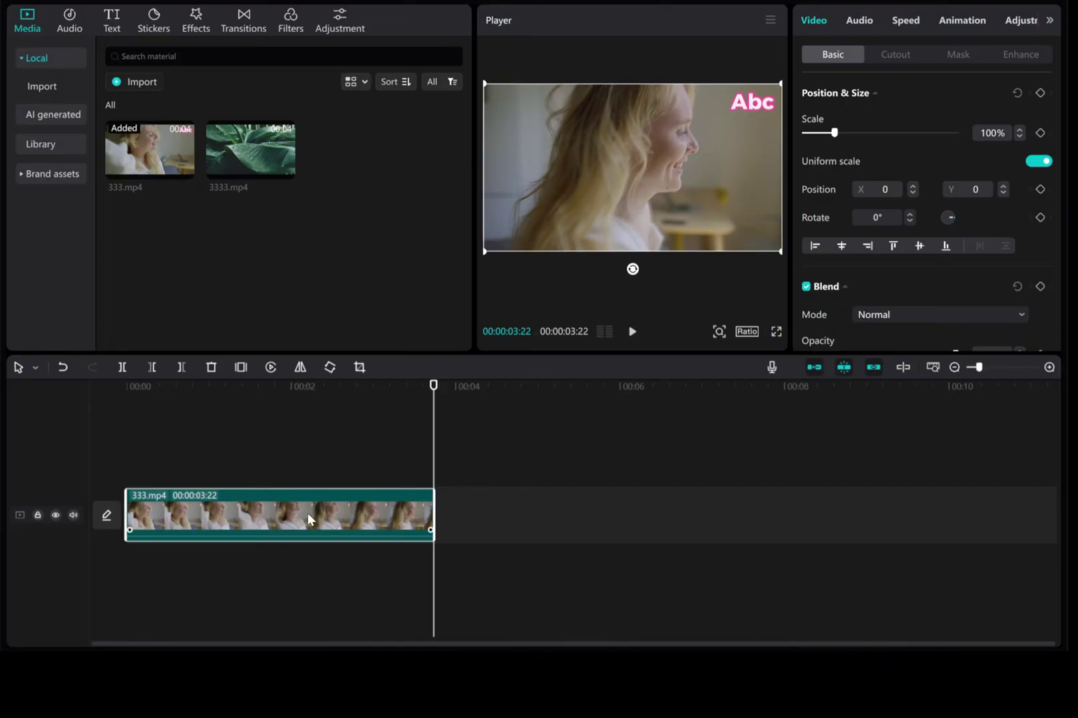
- Copy the 333.mp4 clip onto a new track directly above the original
{"action": "left_click_drag", "start_coordinate": [306, 511], "coordinate": [311, 458]}
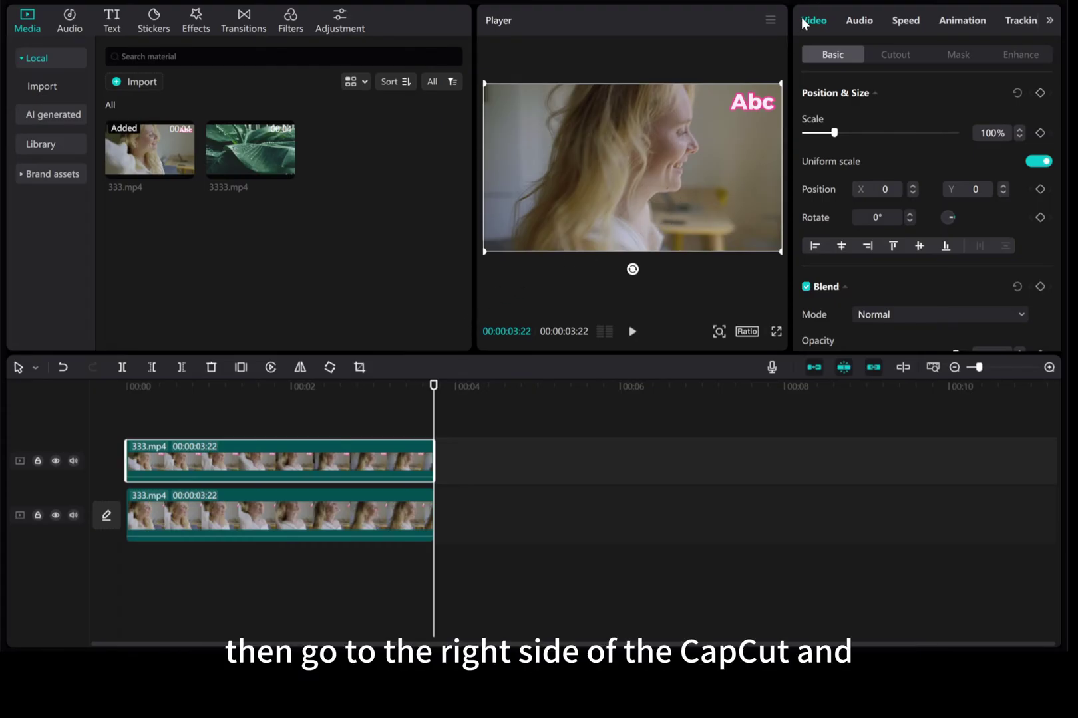
- Bring up the Mask shape options for the upper 333.mp4 copy
{"action": "left_click", "coordinate": [899, 52]}
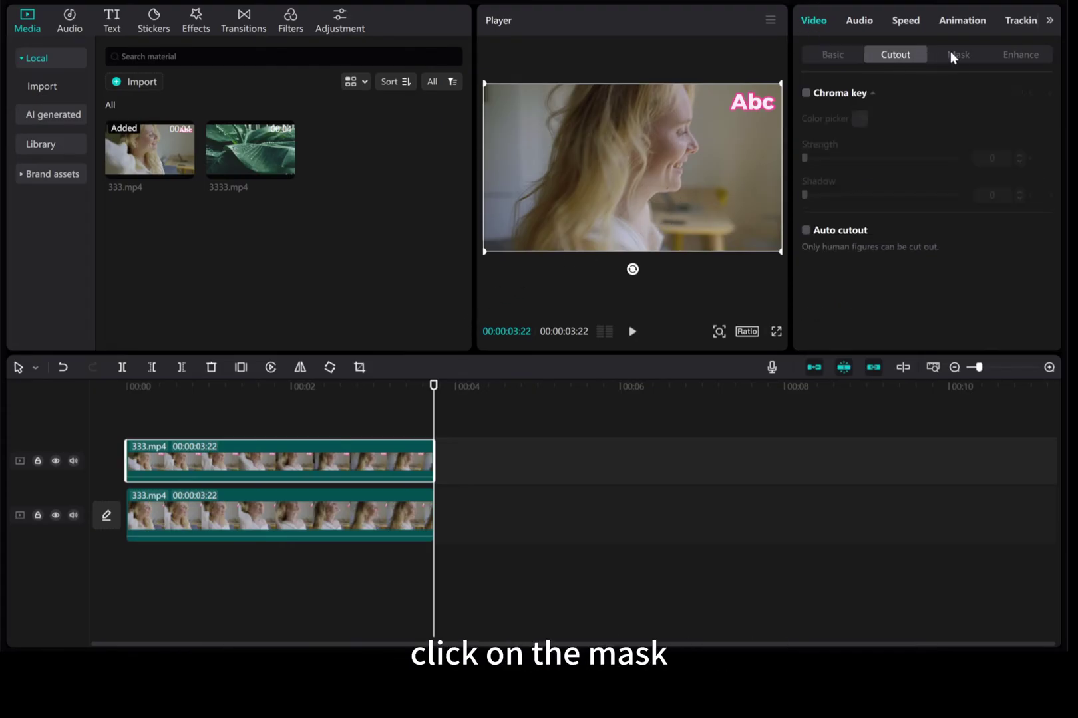
{"action": "left_click", "coordinate": [959, 52]}
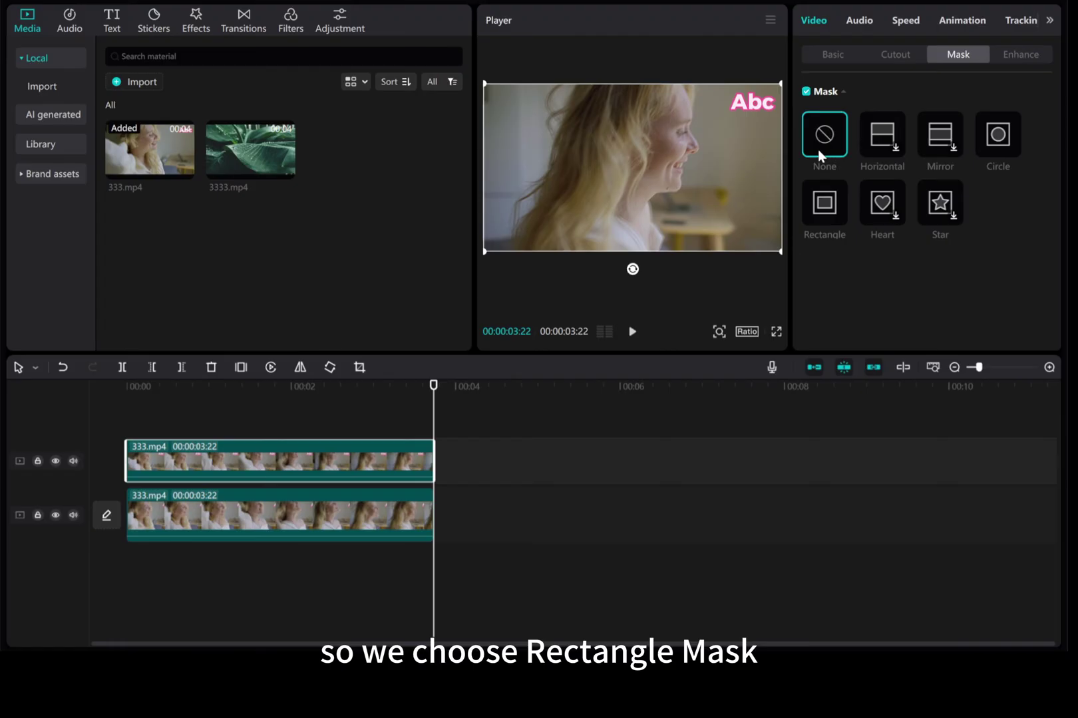
- Apply a Rectangle mask, move it top-right over the Abc text, and shrink it to a strip
{"action": "left_click", "coordinate": [820, 211]}
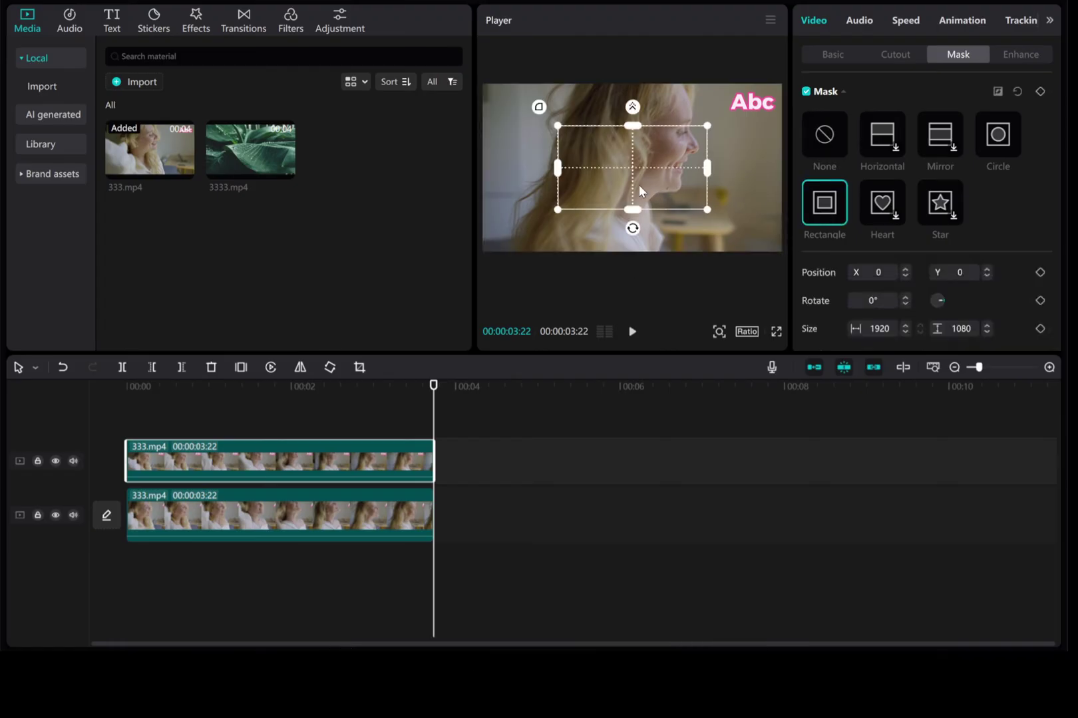
{"action": "mouse_move", "coordinate": [638, 186]}
{"action": "left_mouse_down"}
{"action": "mouse_move", "coordinate": [705, 178]}
{"action": "mouse_move", "coordinate": [708, 147]}
{"action": "left_mouse_up"}
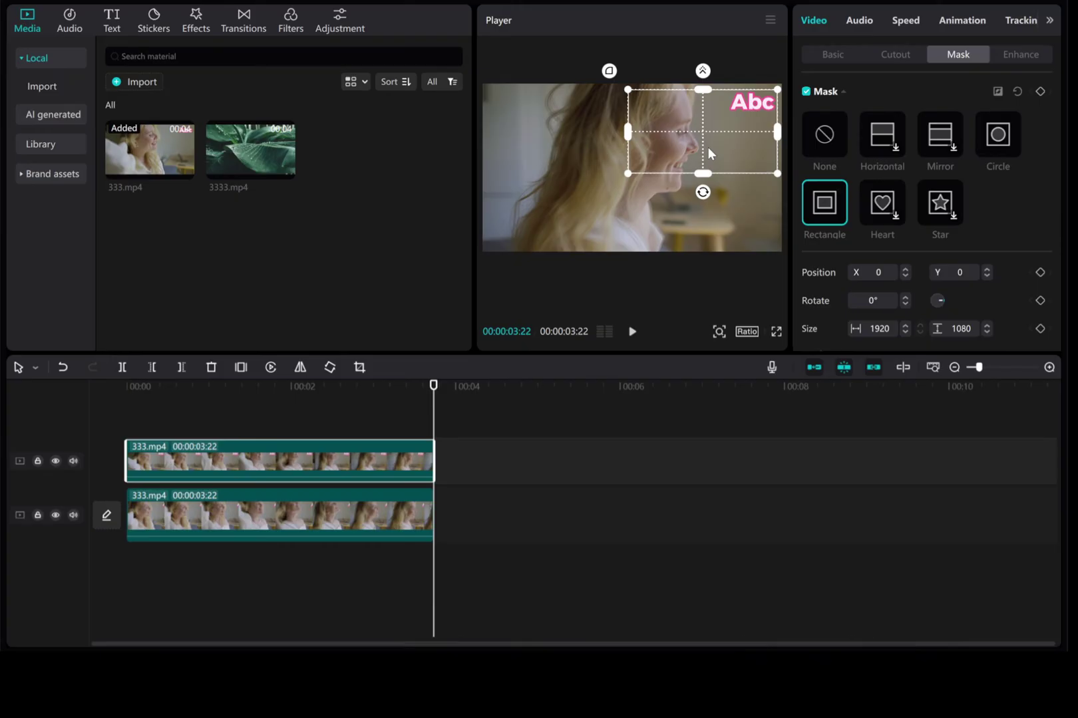
{"action": "mouse_move", "coordinate": [702, 174]}
{"action": "left_mouse_down"}
{"action": "mouse_move", "coordinate": [707, 145]}
{"action": "mouse_move", "coordinate": [663, 110]}
{"action": "mouse_move", "coordinate": [745, 105]}
{"action": "mouse_move", "coordinate": [751, 130]}
{"action": "mouse_move", "coordinate": [722, 130]}
{"action": "left_mouse_up"}
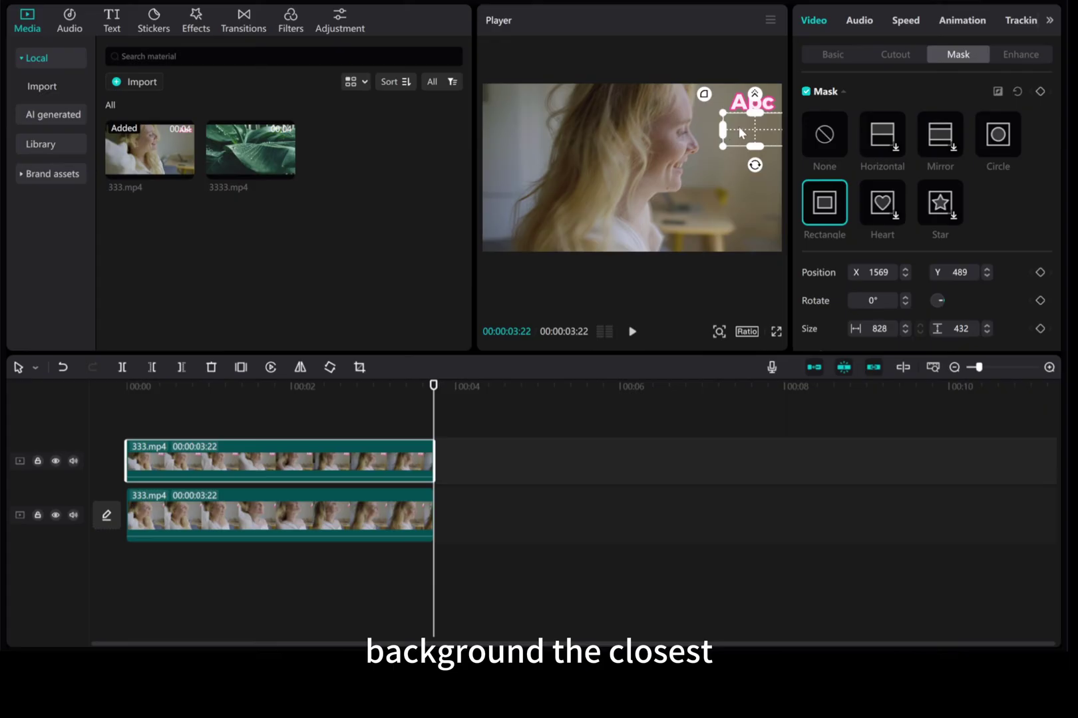
- In Basic settings, move the masked top clip to Position Y 300 so Abc is hidden
{"action": "left_click", "coordinate": [827, 55]}
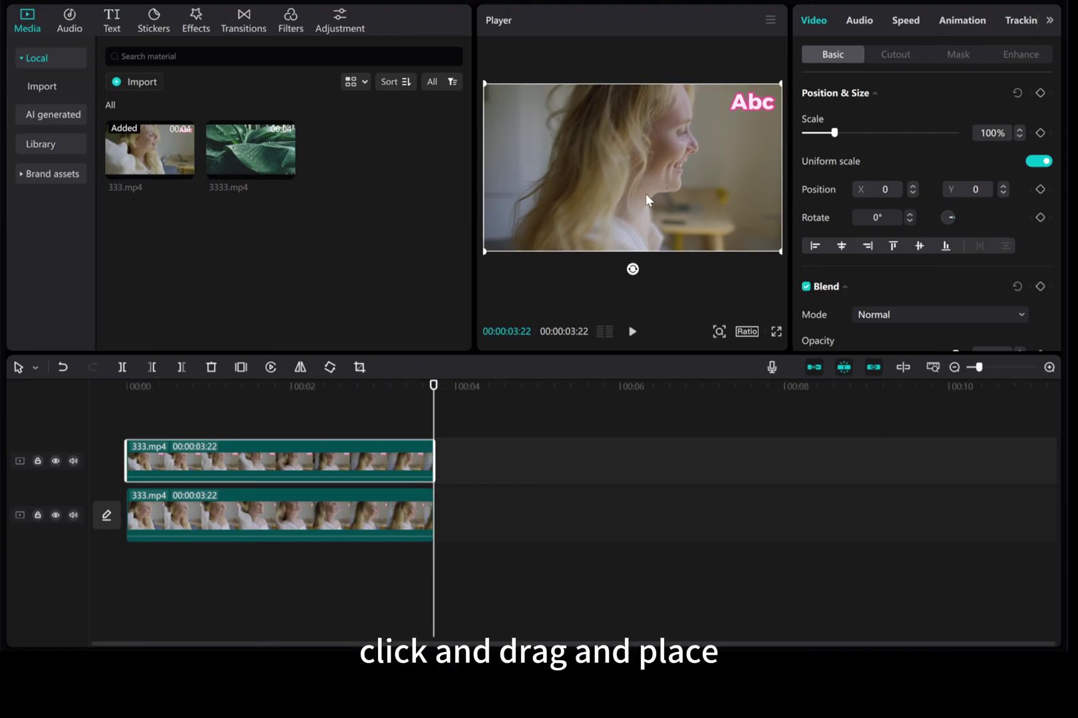
{"action": "left_click_drag", "start_coordinate": [645, 194], "coordinate": [647, 171]}
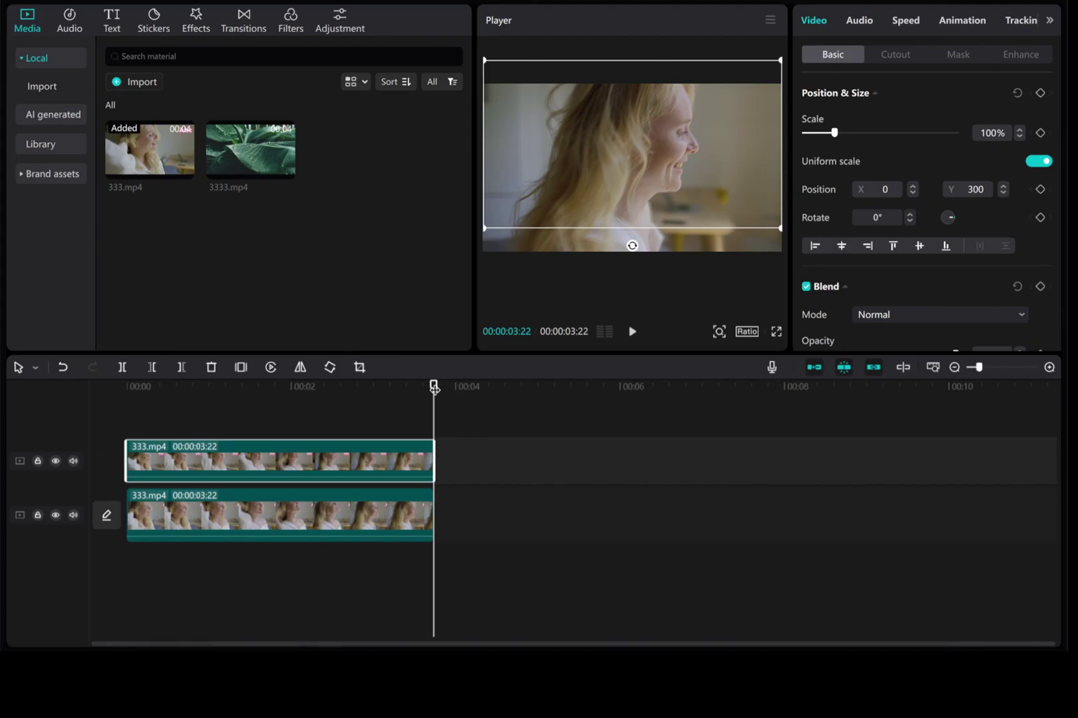
{"action": "left_click", "coordinate": [632, 331]}
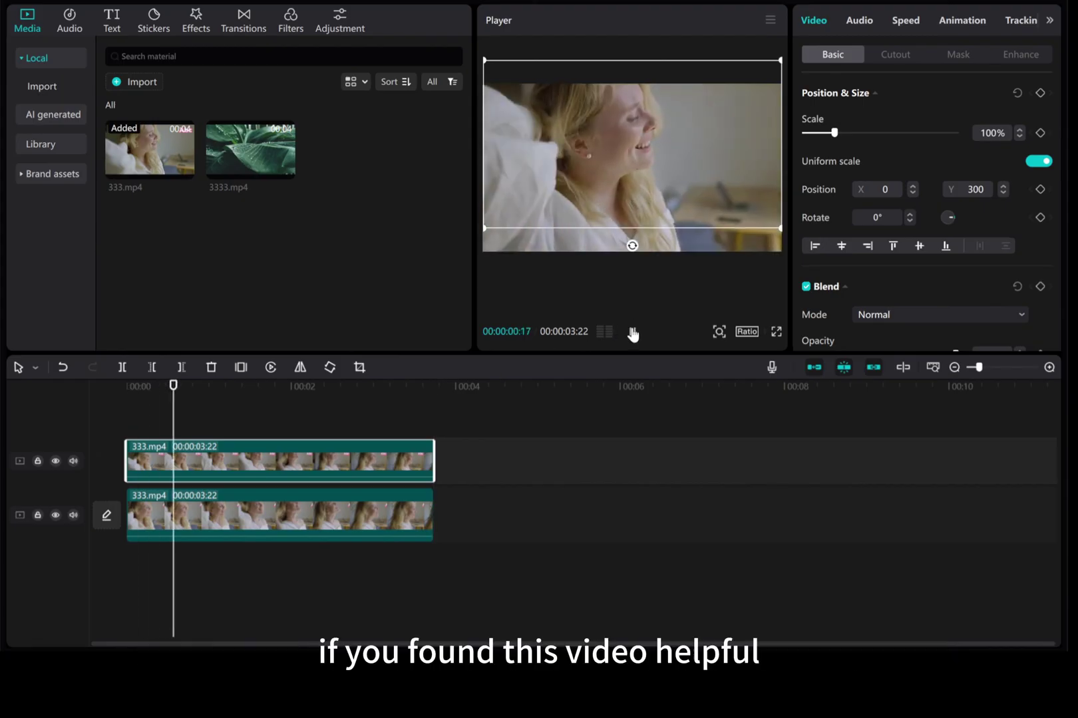